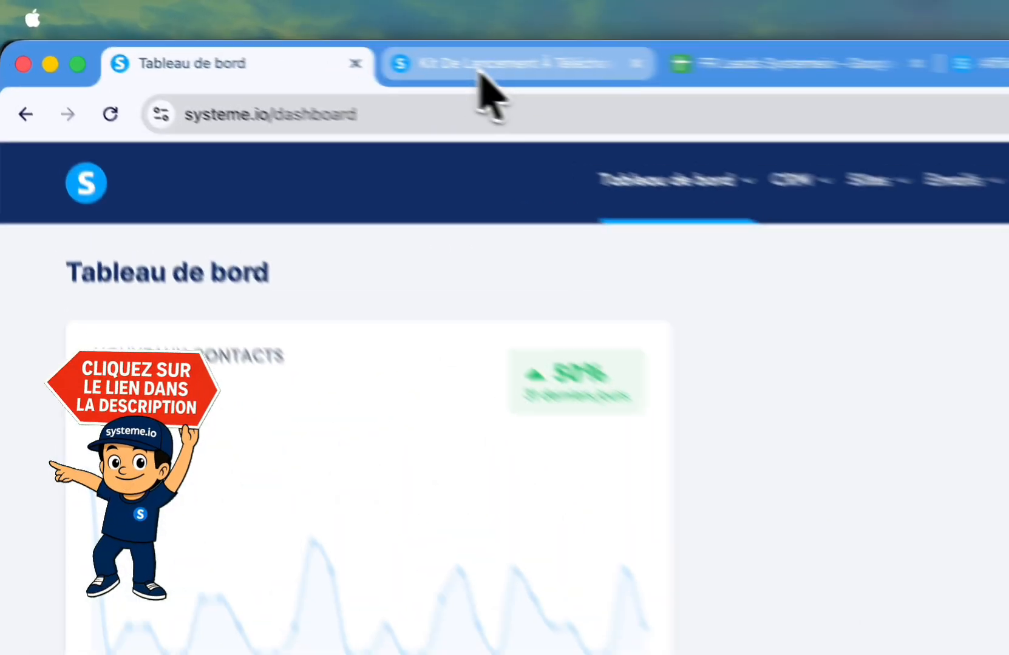
- Look over the Systeme.io dashboard and the open launch kit, course and bonus pages, finishing on the Kit De Lancement page
{"action": "left_click", "coordinate": [271, 40]}
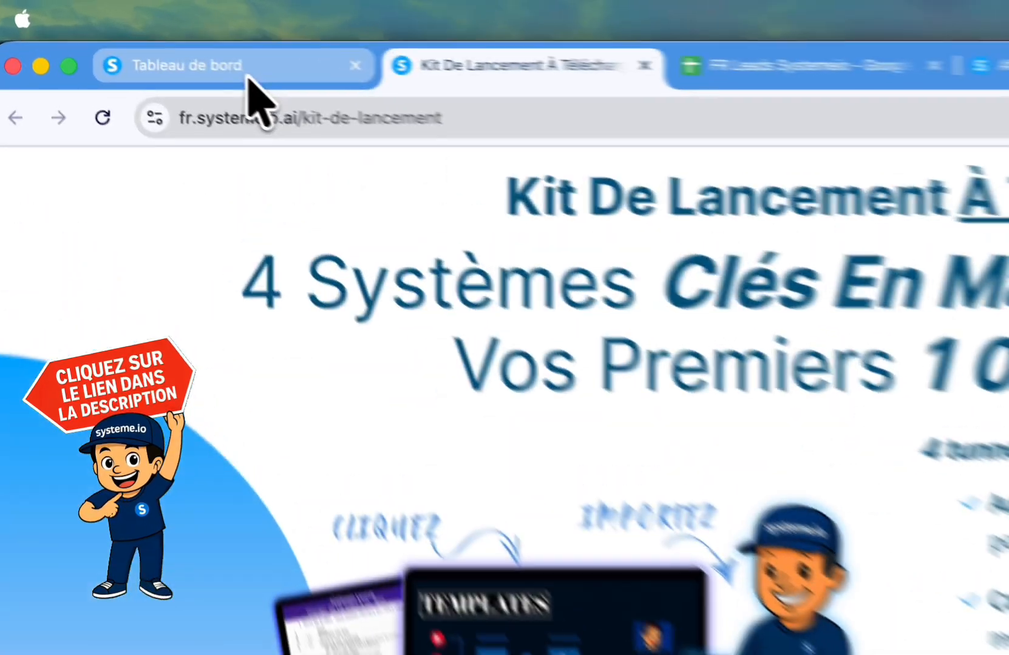
{"action": "left_click", "coordinate": [144, 42]}
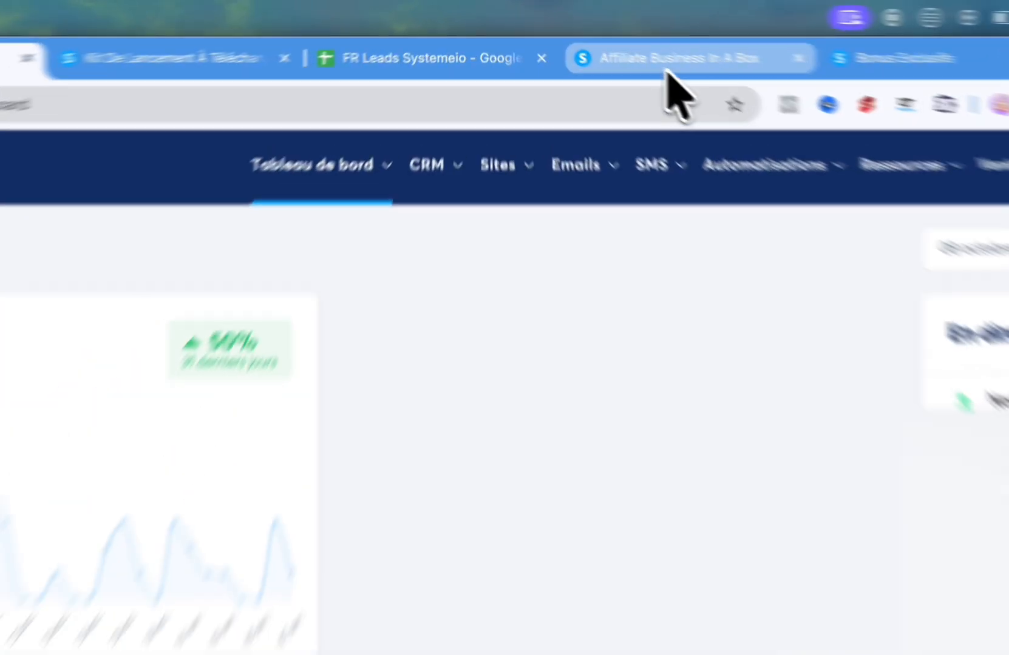
{"action": "left_click", "coordinate": [607, 36]}
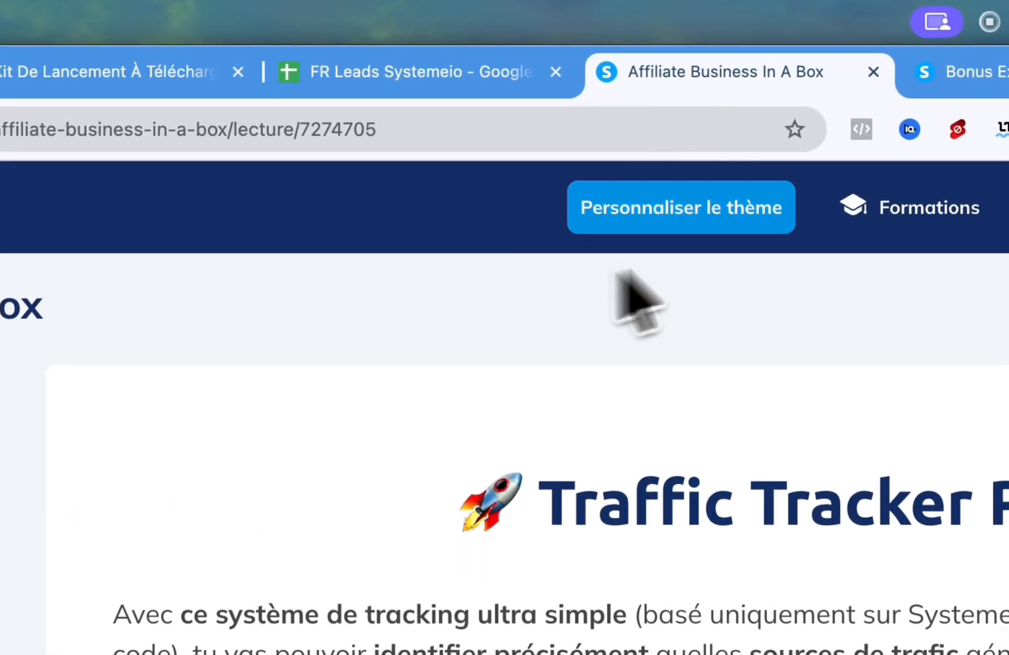
{"action": "left_click", "coordinate": [0, 81]}
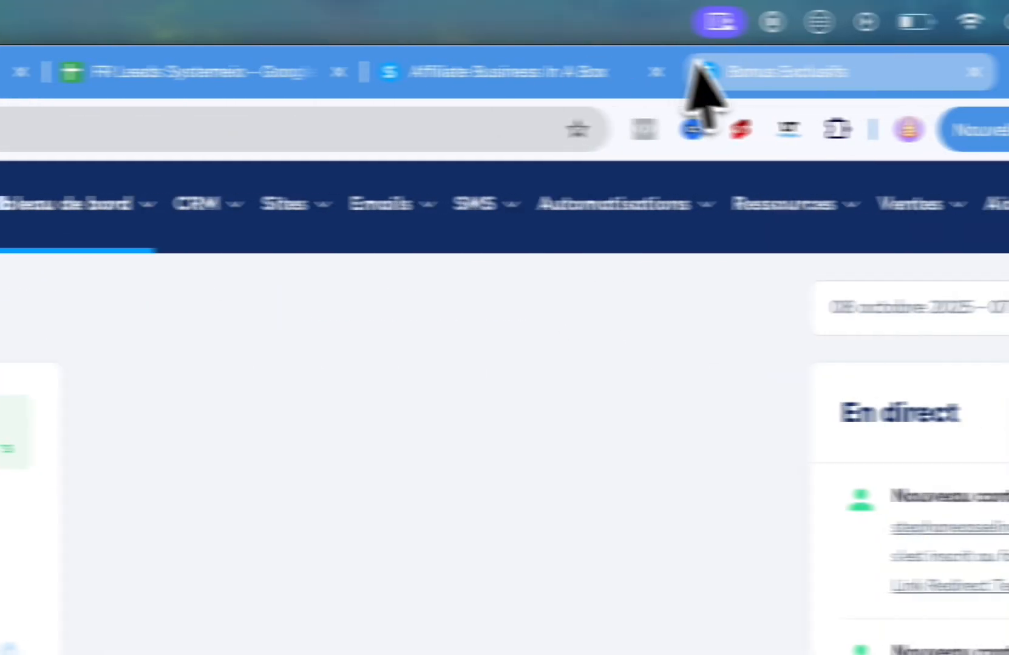
{"action": "left_click", "coordinate": [792, 82]}
{"action": "left_click", "coordinate": [0, 73]}
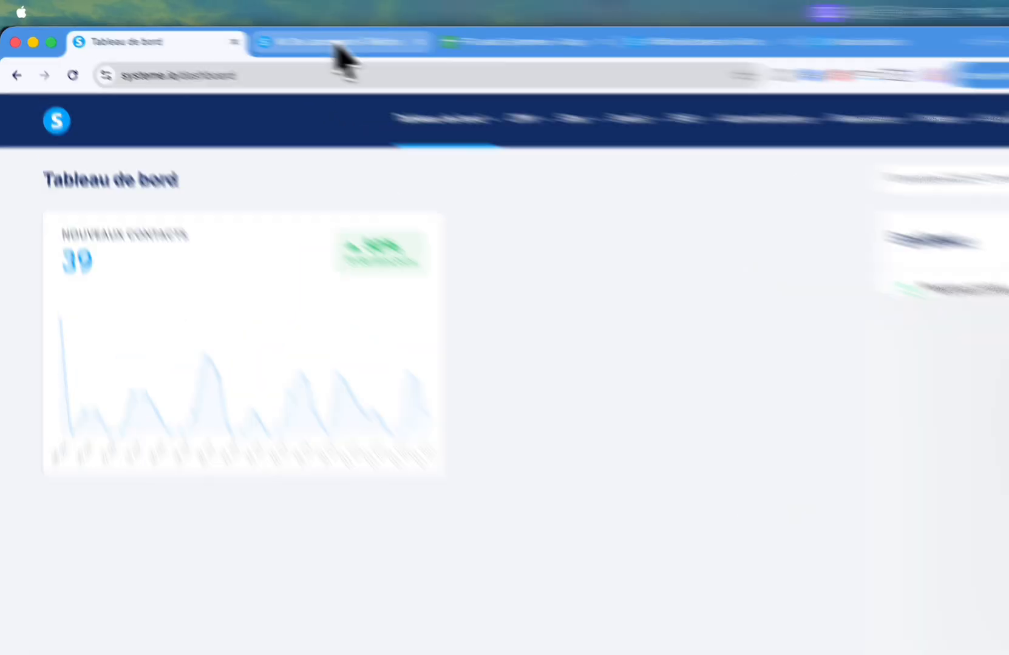
{"action": "left_click", "coordinate": [286, 35]}
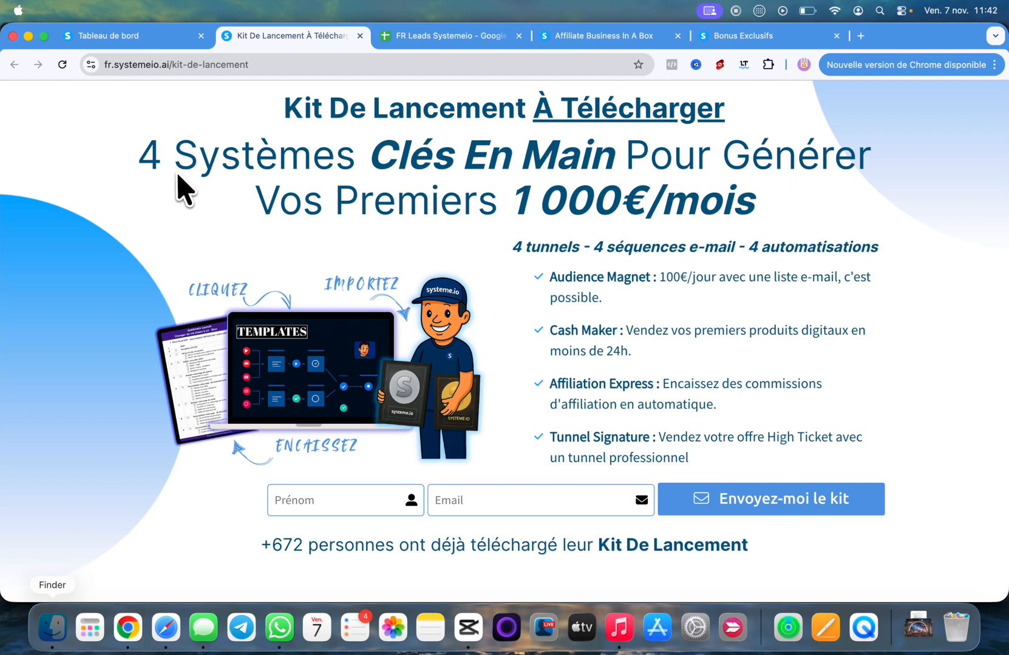
{"action": "left_click", "coordinate": [144, 38]}
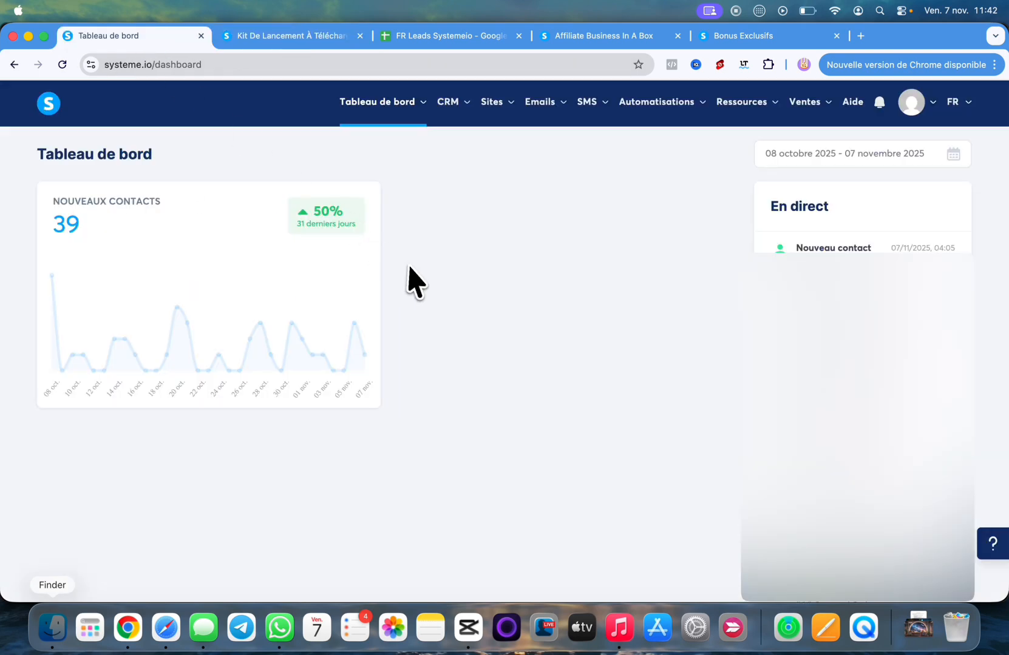
{"action": "left_click", "coordinate": [320, 39]}
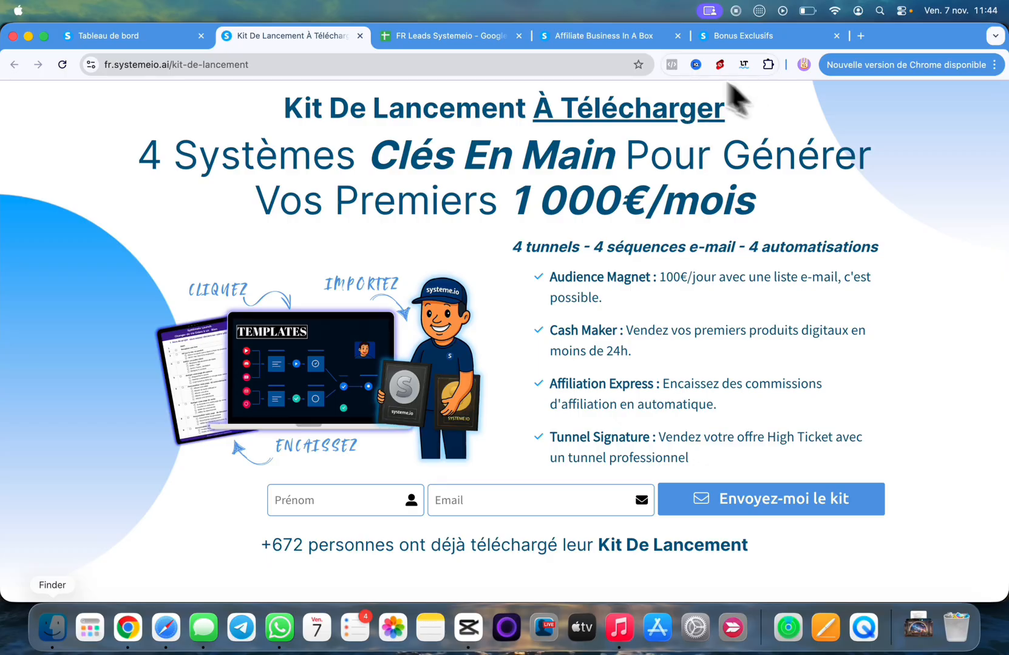
- Look through the Traffic Tracker Pro lecture in the Affiliate Business In A Box course, including the Étape 1 instructions
{"action": "left_click", "coordinate": [607, 37]}
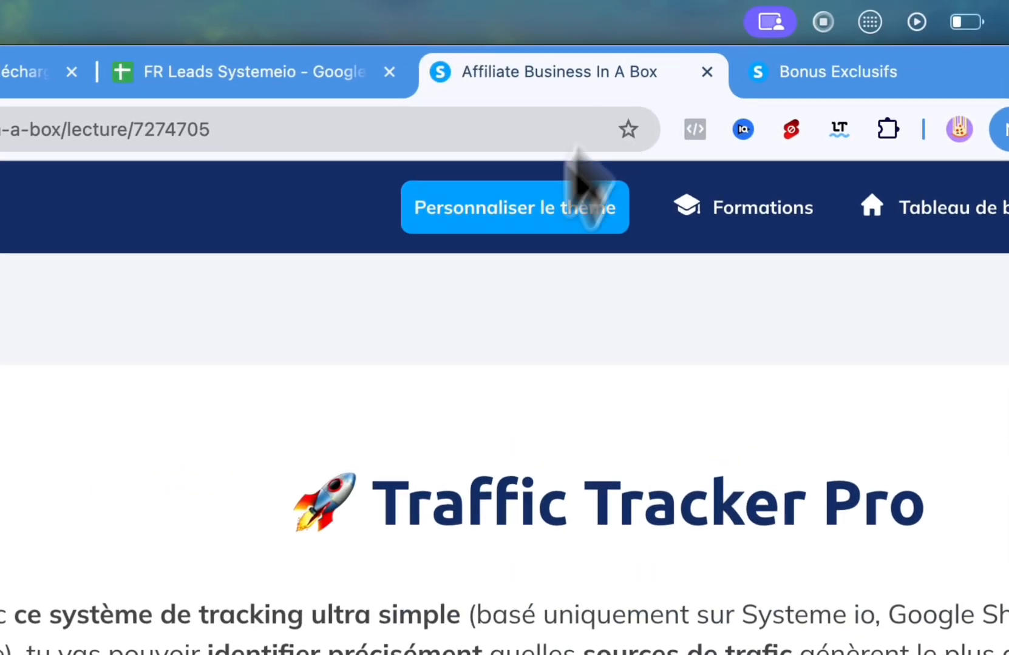
{"action": "scroll", "coordinate": [461, 480], "scroll_direction": "down", "scroll_amount": 10}
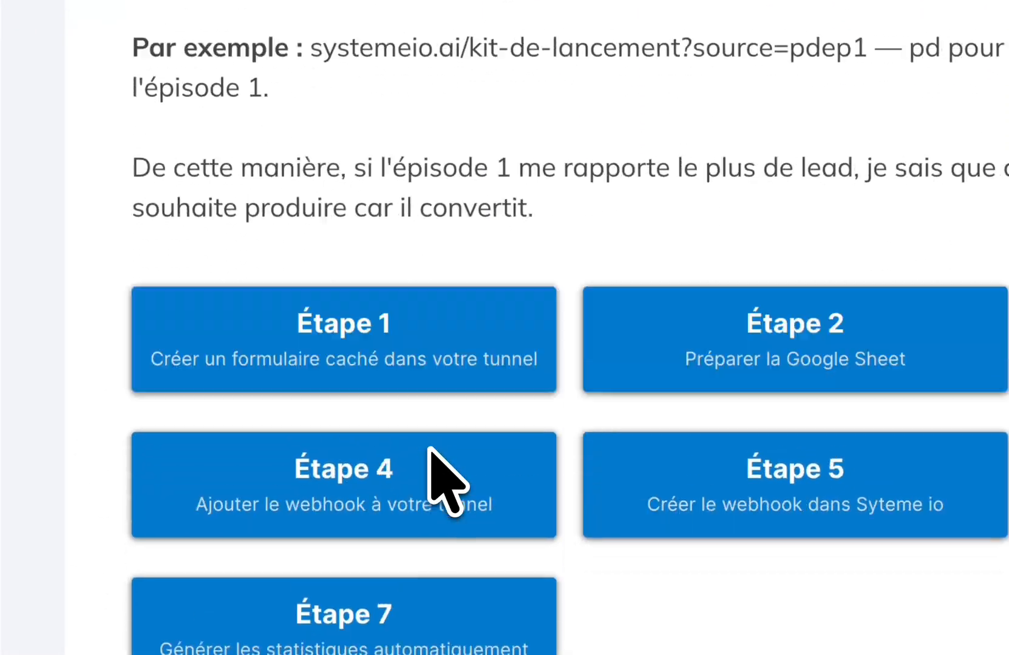
{"action": "scroll", "coordinate": [449, 425], "scroll_direction": "down", "scroll_amount": 5}
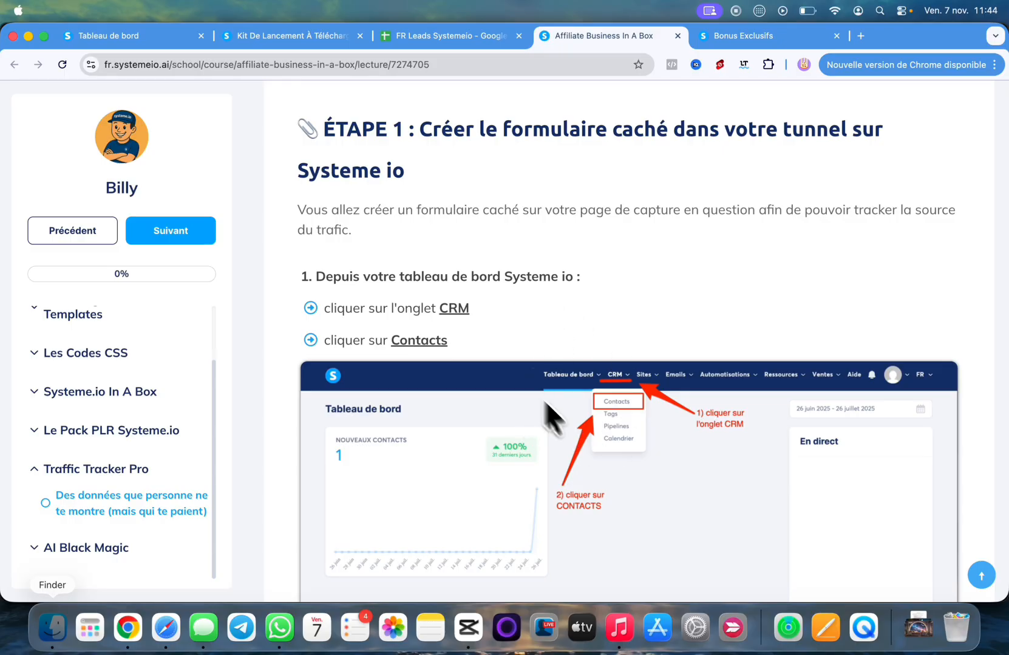
{"action": "scroll", "coordinate": [625, 255], "scroll_direction": "up", "scroll_amount": 15}
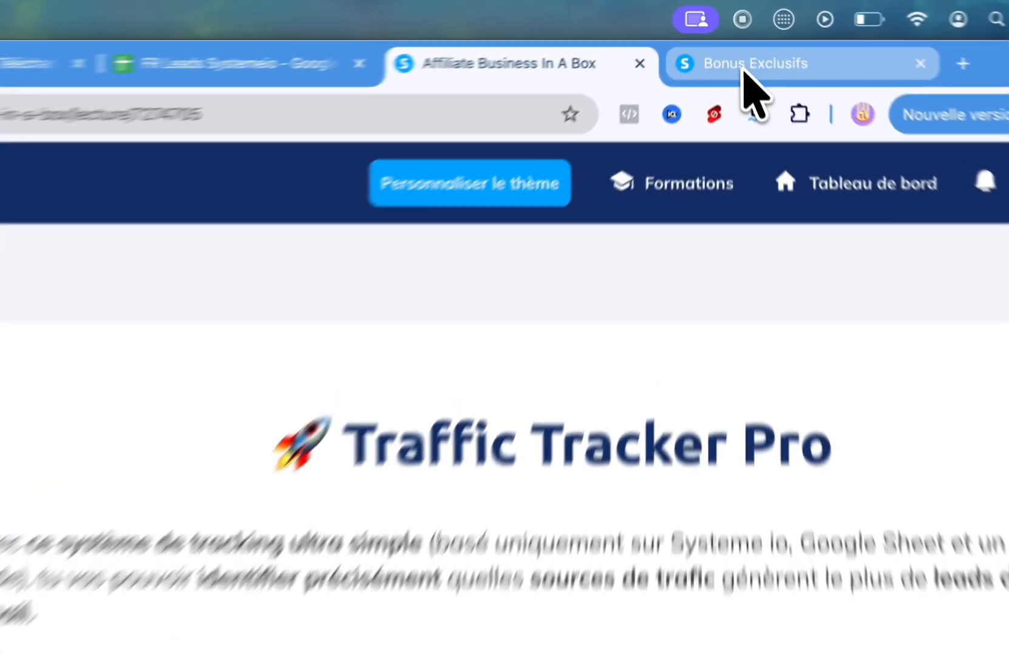
- Review the Bonus Exclusifs page down to the Startup, Webinar and Illimité annual plans, and return to its beginning
{"action": "left_click", "coordinate": [735, 36]}
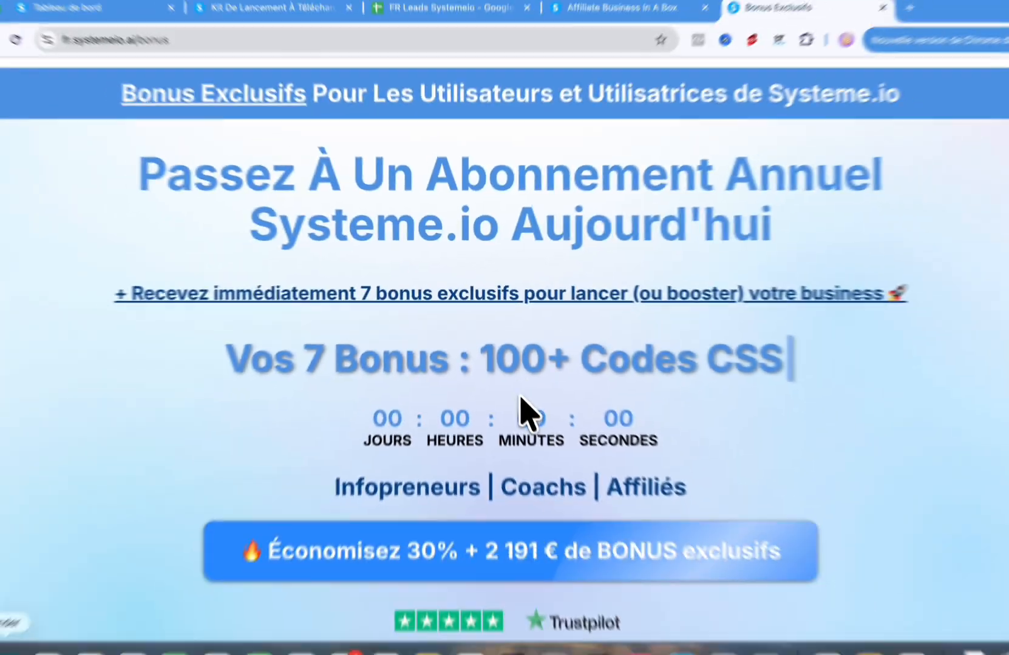
{"action": "scroll", "coordinate": [513, 392], "scroll_direction": "down", "scroll_amount": 15}
{"action": "scroll", "coordinate": [514, 391], "scroll_direction": "down", "scroll_amount": 15}
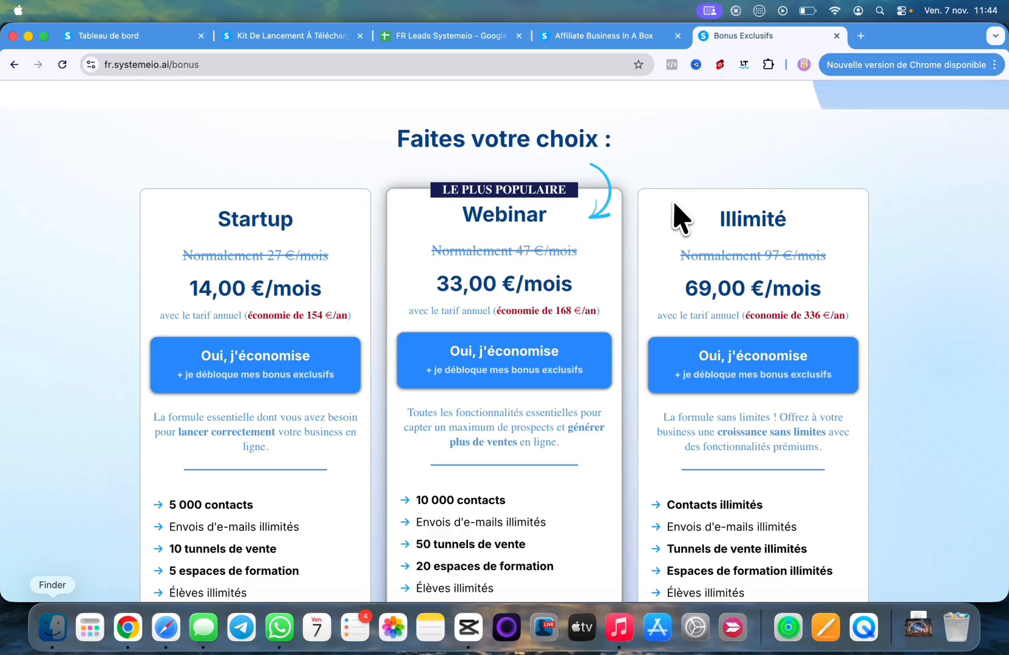
{"action": "scroll", "coordinate": [674, 214], "scroll_direction": "up", "scroll_amount": 1}
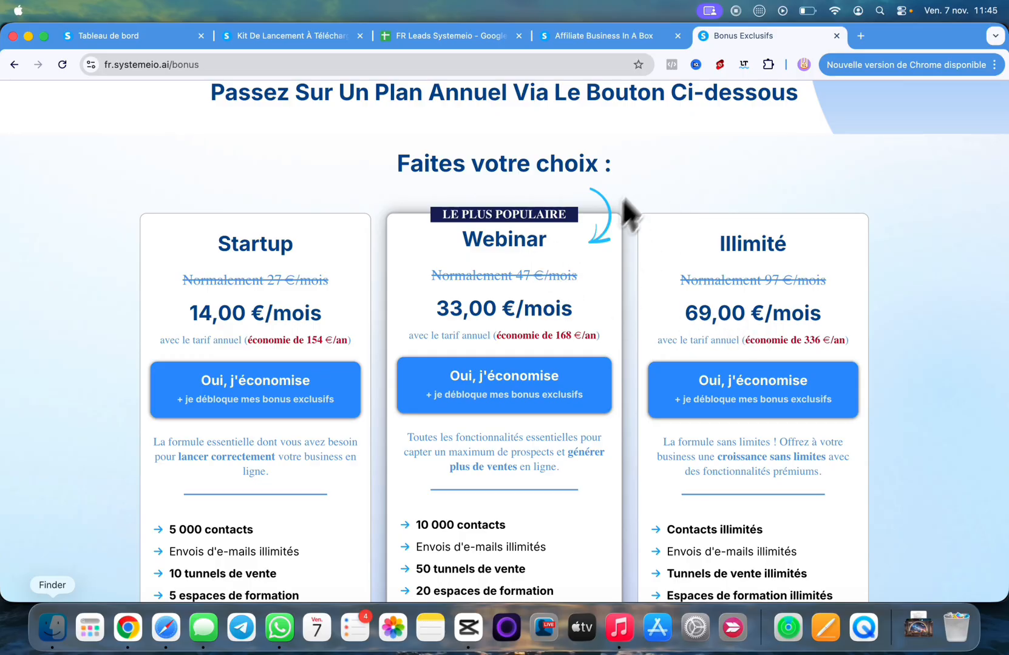
{"action": "scroll", "coordinate": [537, 135], "scroll_direction": "up", "scroll_amount": 5}
{"action": "scroll", "coordinate": [537, 134], "scroll_direction": "up", "scroll_amount": 15}
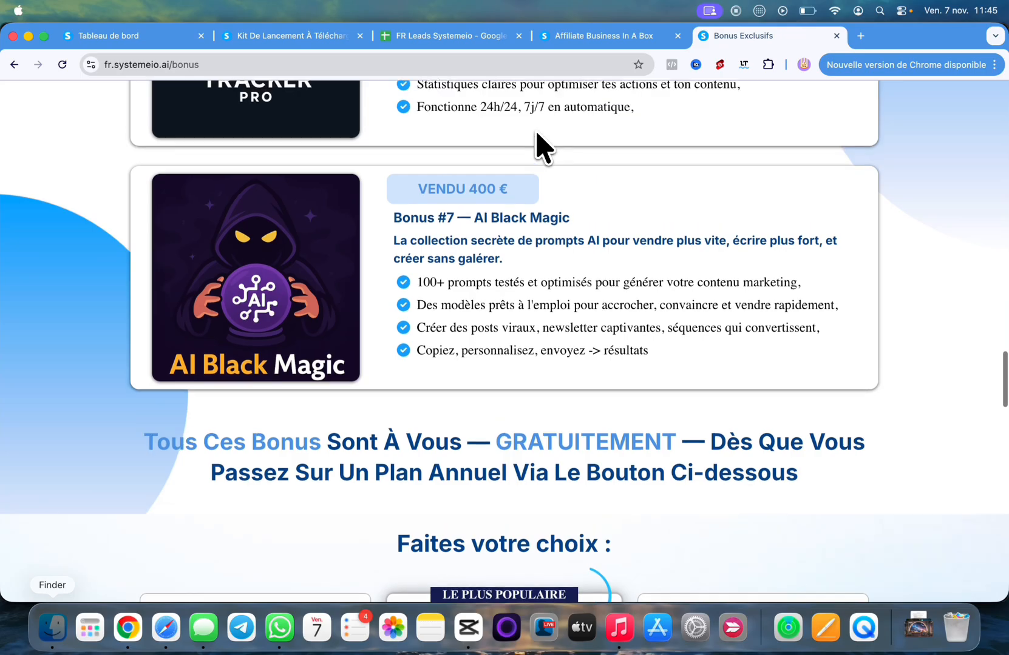
{"action": "scroll", "coordinate": [248, 321], "scroll_direction": "up", "scroll_amount": 20}
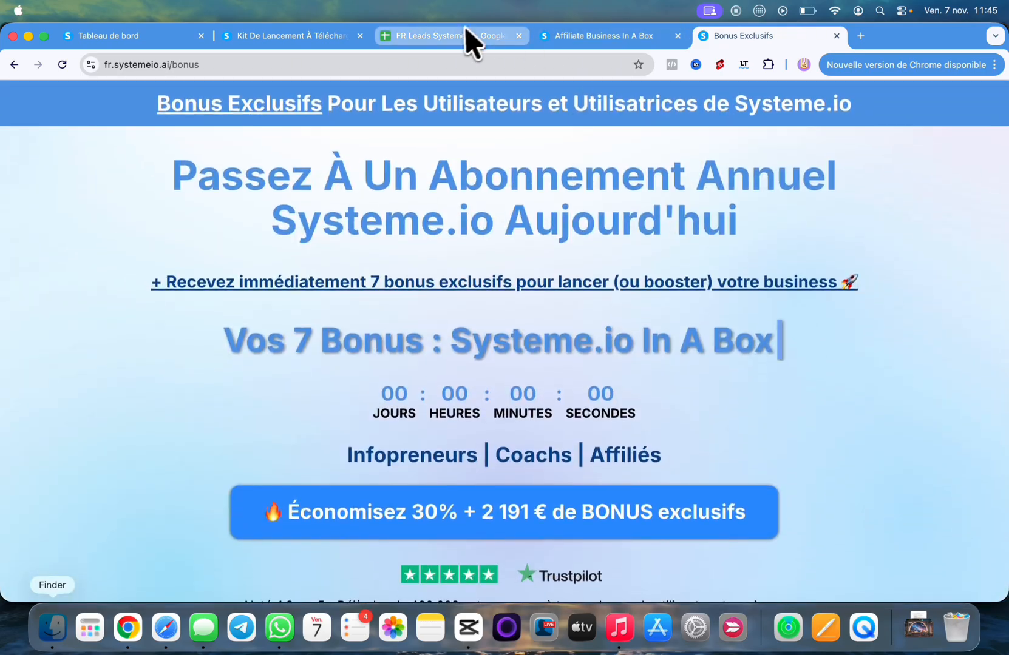
- Compare the Kit De Lancement capture page with the Bonus Exclusifs page, finishing on the capture page
{"action": "left_click", "coordinate": [297, 37]}
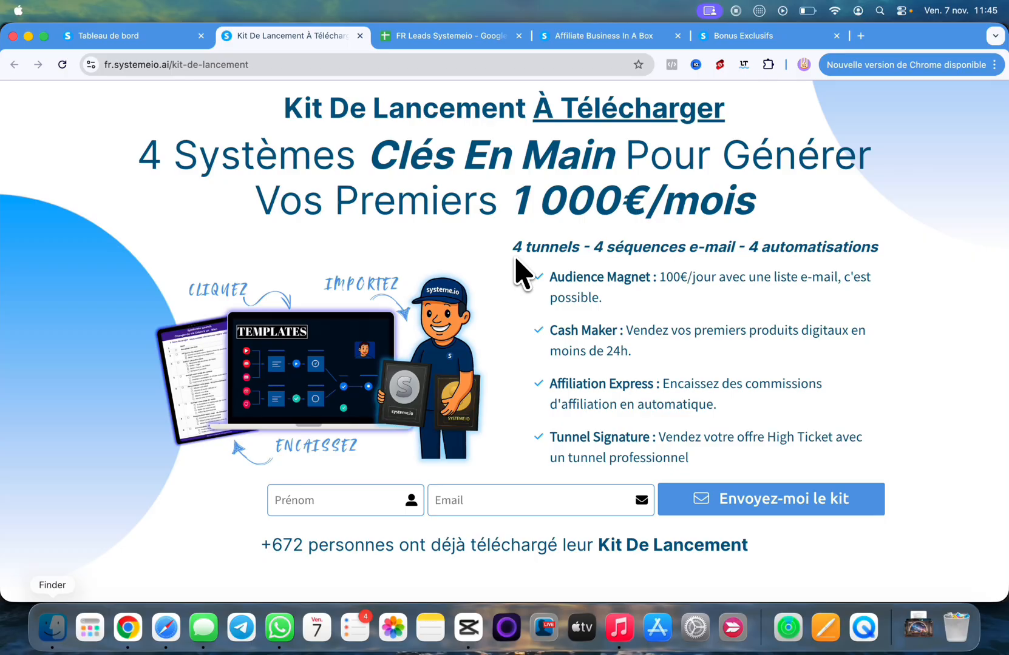
{"action": "left_click", "coordinate": [765, 38]}
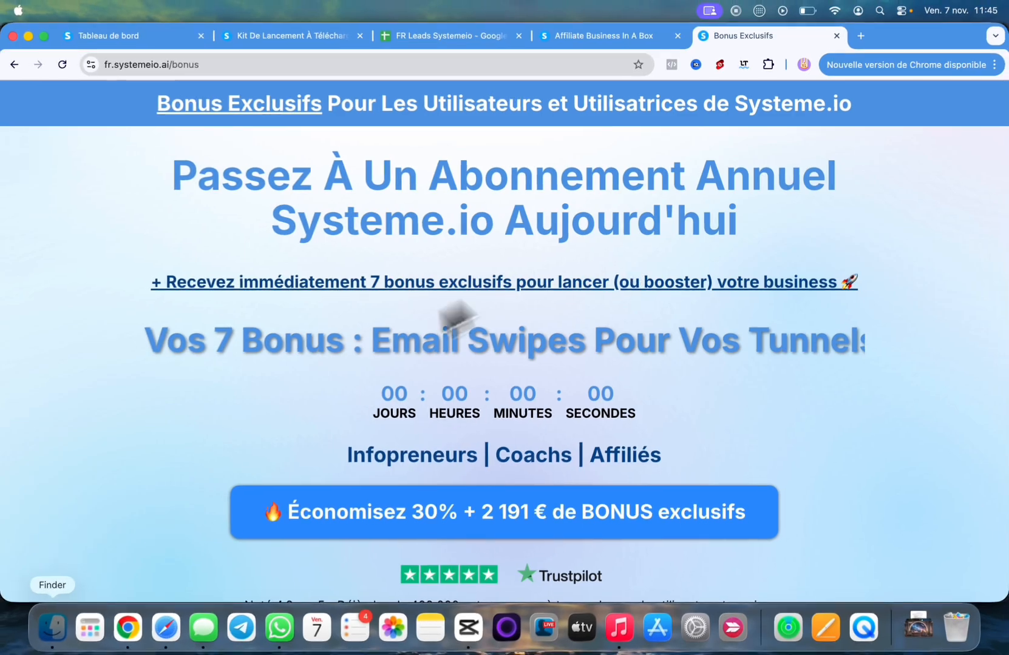
{"action": "scroll", "coordinate": [460, 401], "scroll_direction": "down", "scroll_amount": 5}
{"action": "scroll", "coordinate": [461, 406], "scroll_direction": "down", "scroll_amount": 10}
{"action": "scroll", "coordinate": [462, 410], "scroll_direction": "up", "scroll_amount": 12}
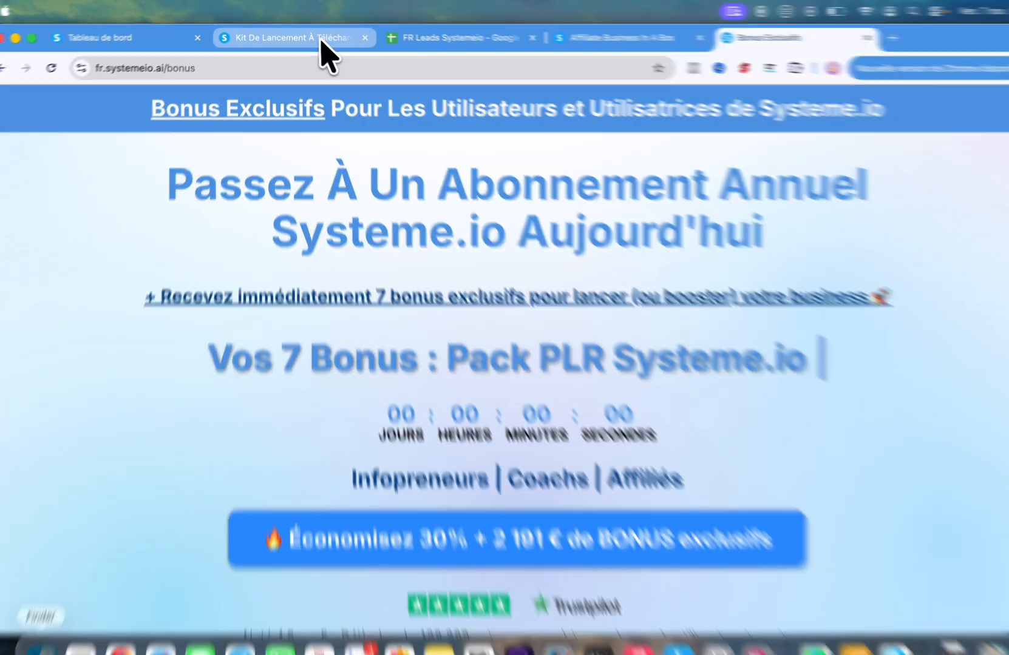
{"action": "left_click", "coordinate": [325, 38]}
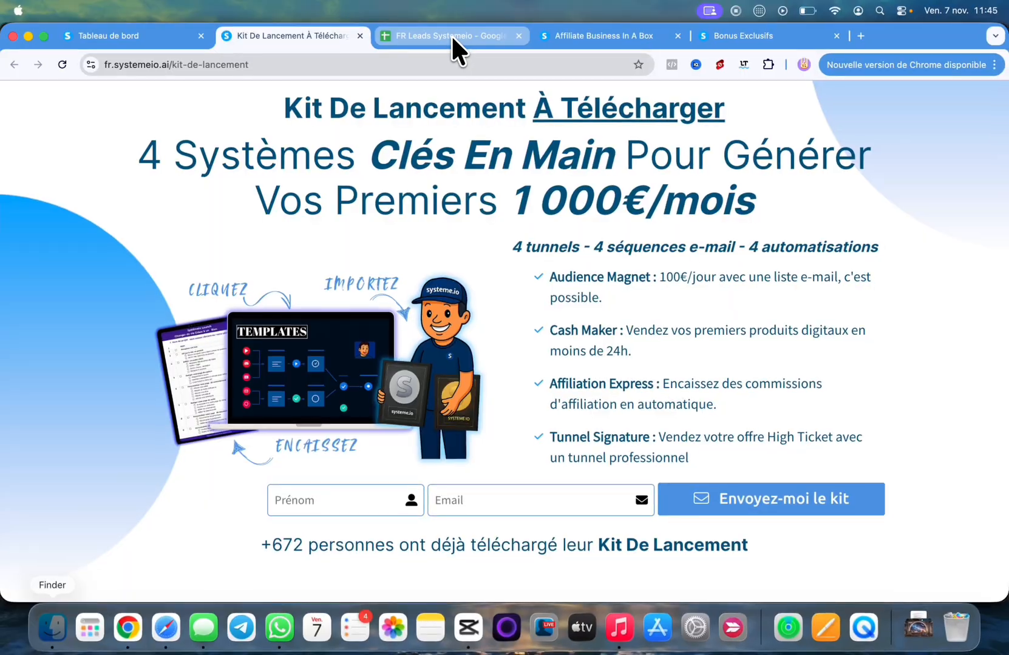
- Examine the leads' source links in the Données sheet of FR Leads Systemeio and the conversion statistics per source in the Stats sheet
{"action": "left_click", "coordinate": [636, 79]}
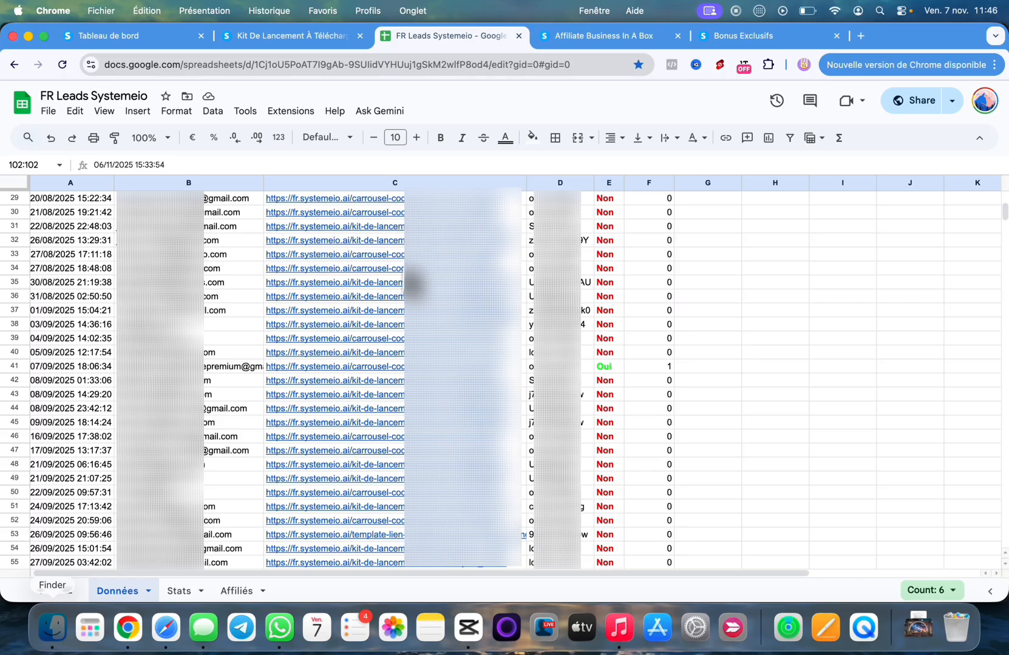
{"action": "mouse_move", "coordinate": [389, 454]}
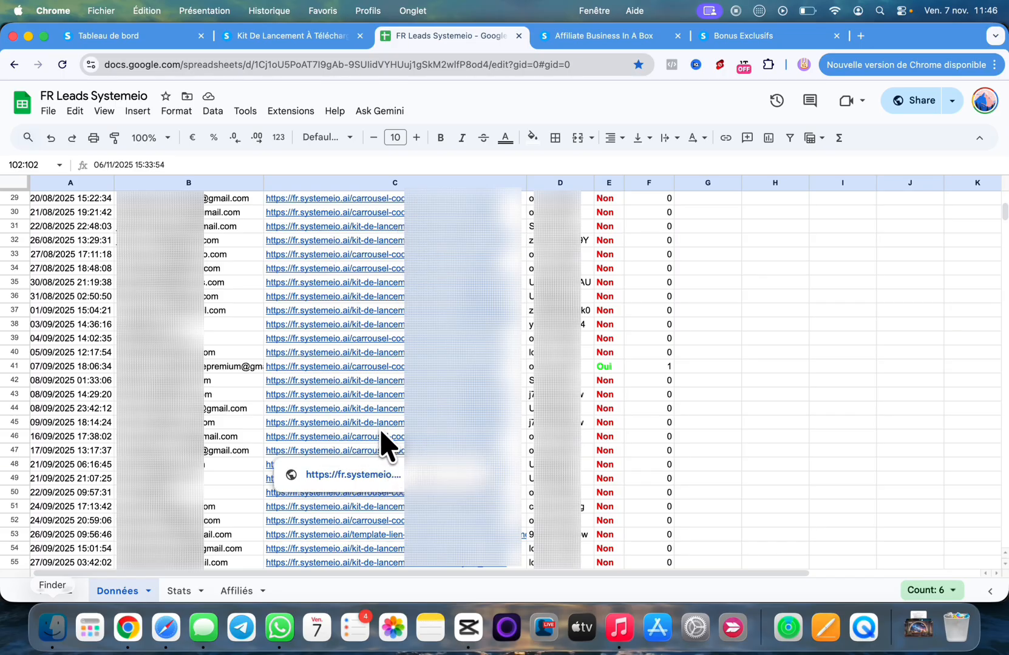
{"action": "mouse_move", "coordinate": [383, 424]}
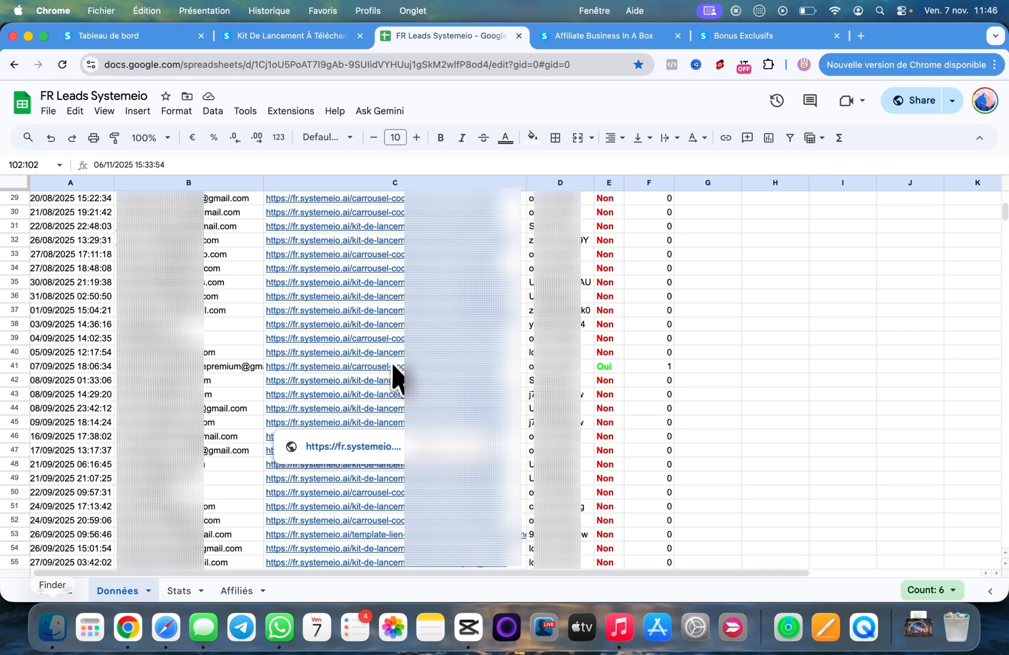
{"action": "mouse_move", "coordinate": [391, 364]}
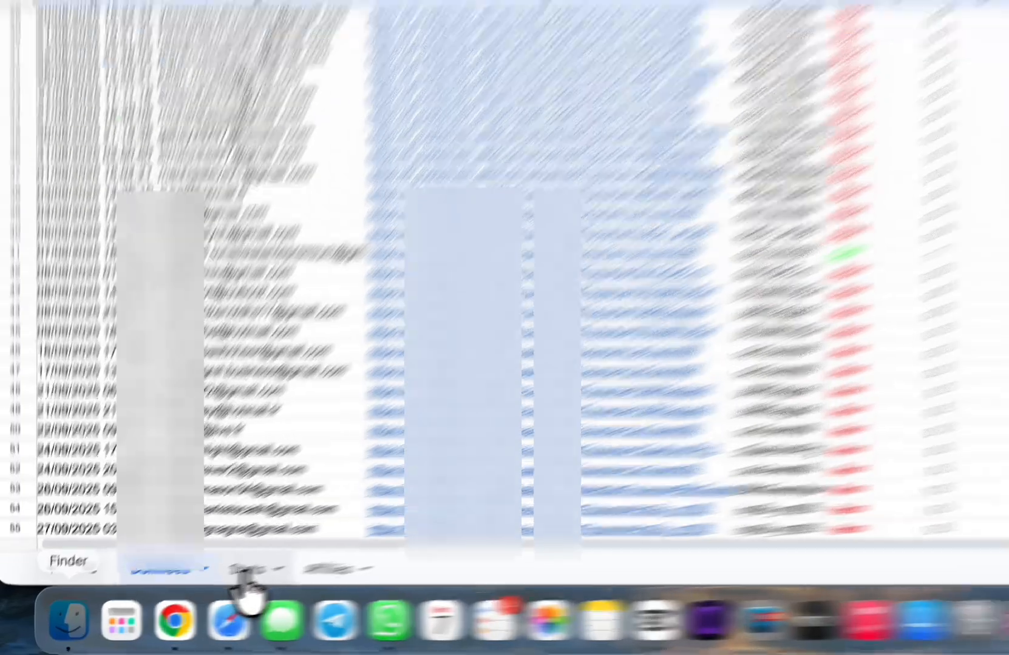
{"action": "left_click", "coordinate": [179, 591]}
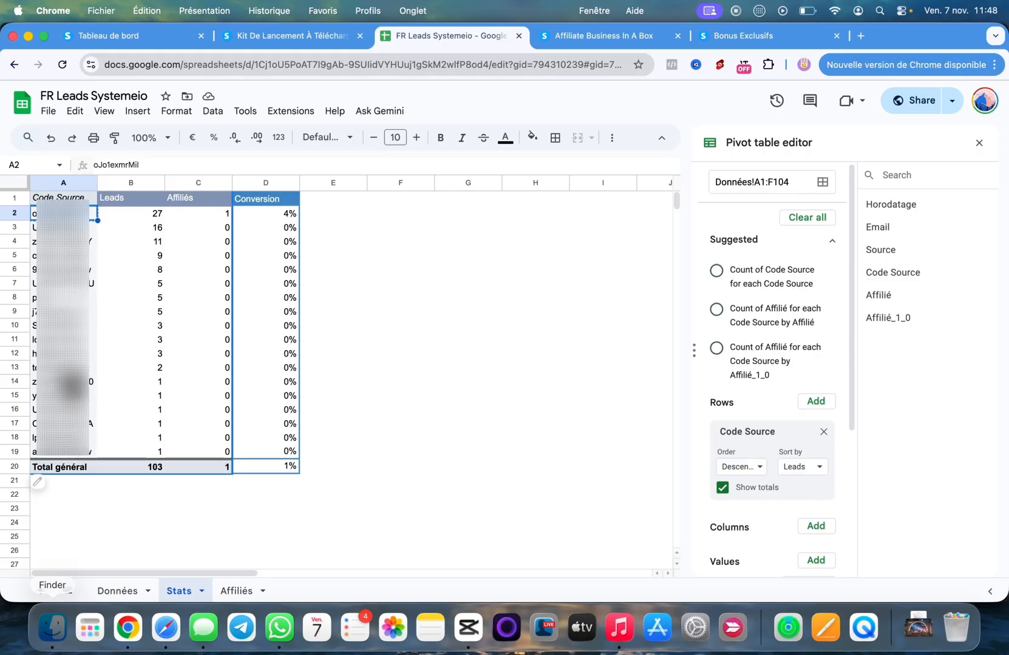
{"action": "left_click", "coordinate": [125, 590]}
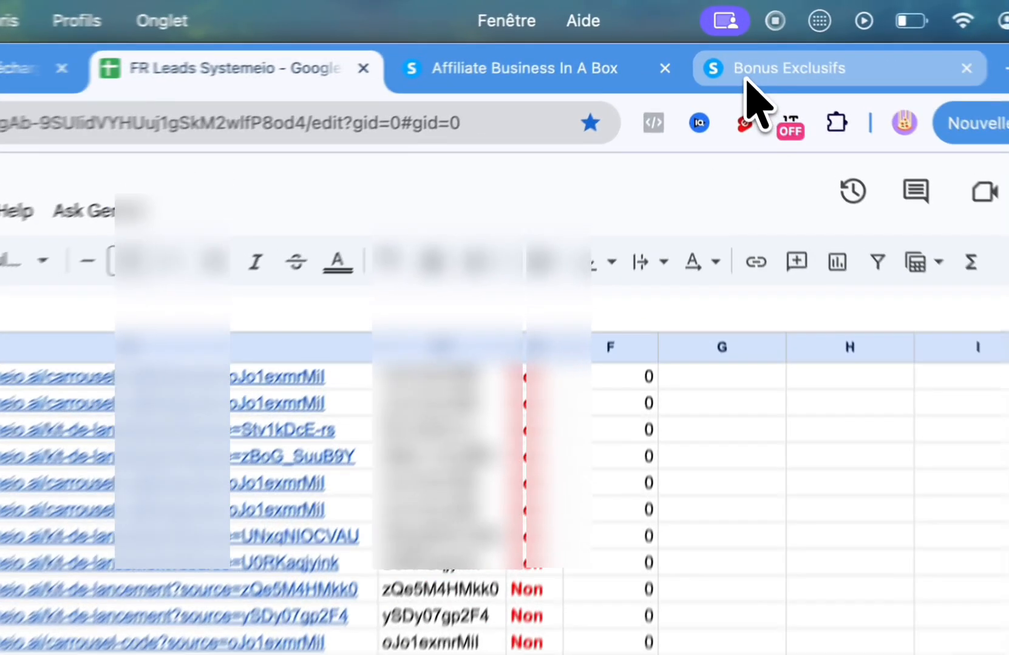
- Read through the seven bonus descriptions on the Bonus Exclusifs page and the features of the annual plans below them
{"action": "left_click", "coordinate": [768, 38]}
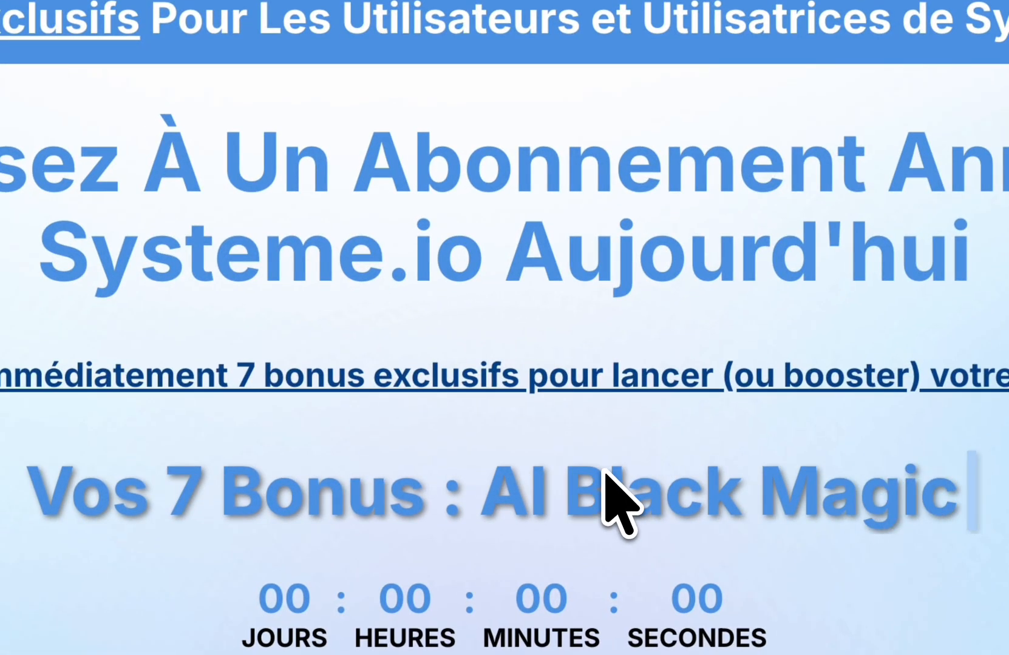
{"action": "scroll", "coordinate": [559, 351], "scroll_direction": "down", "scroll_amount": 10}
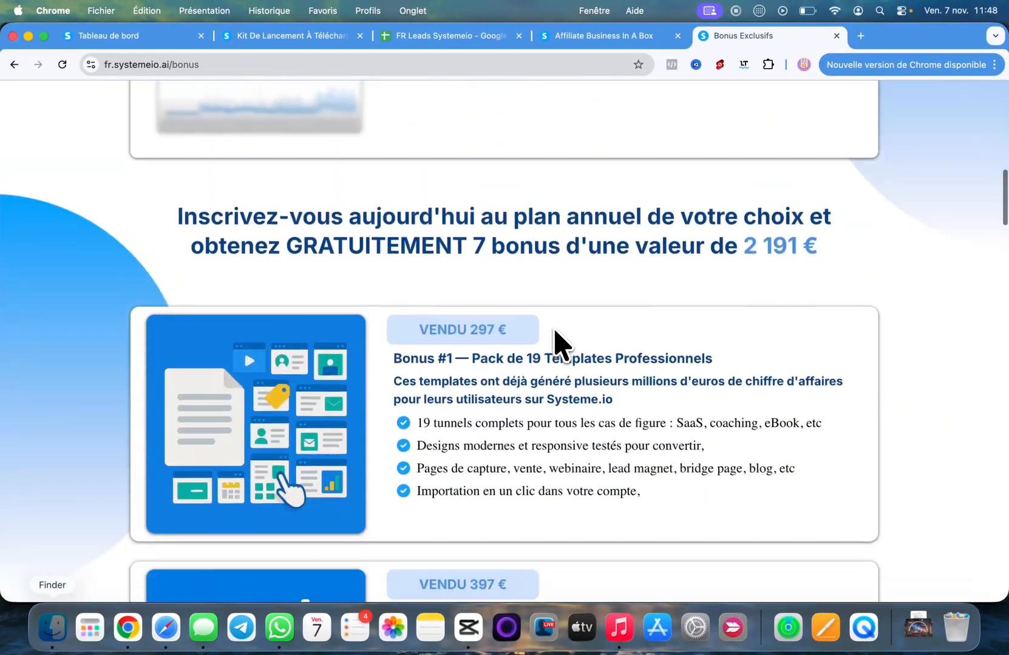
{"action": "scroll", "coordinate": [560, 345], "scroll_direction": "down", "scroll_amount": 20}
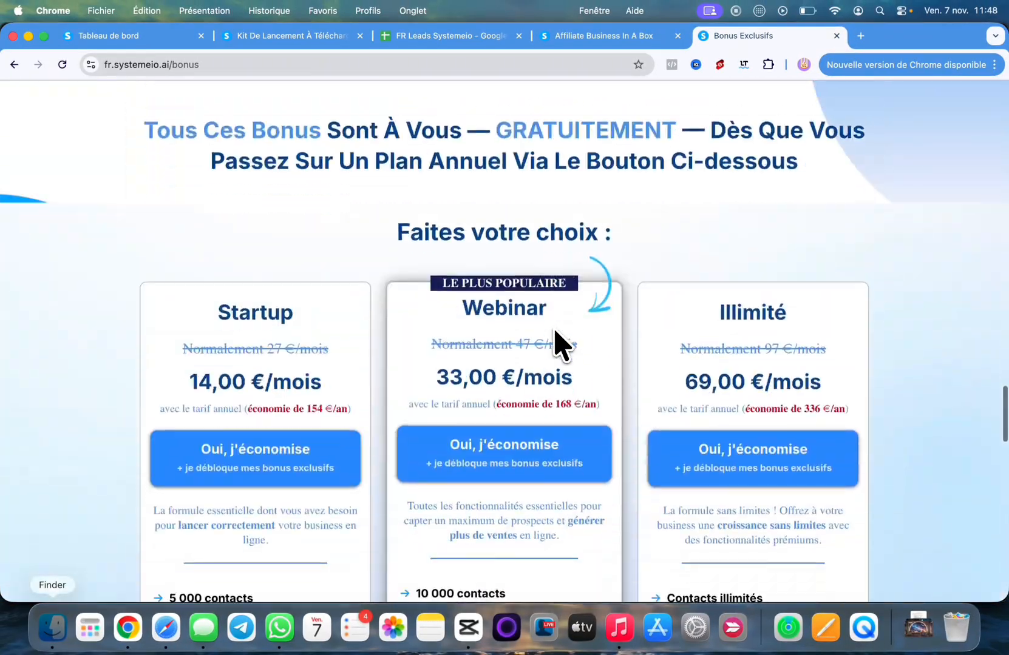
{"action": "scroll", "coordinate": [560, 344], "scroll_direction": "up", "scroll_amount": 12}
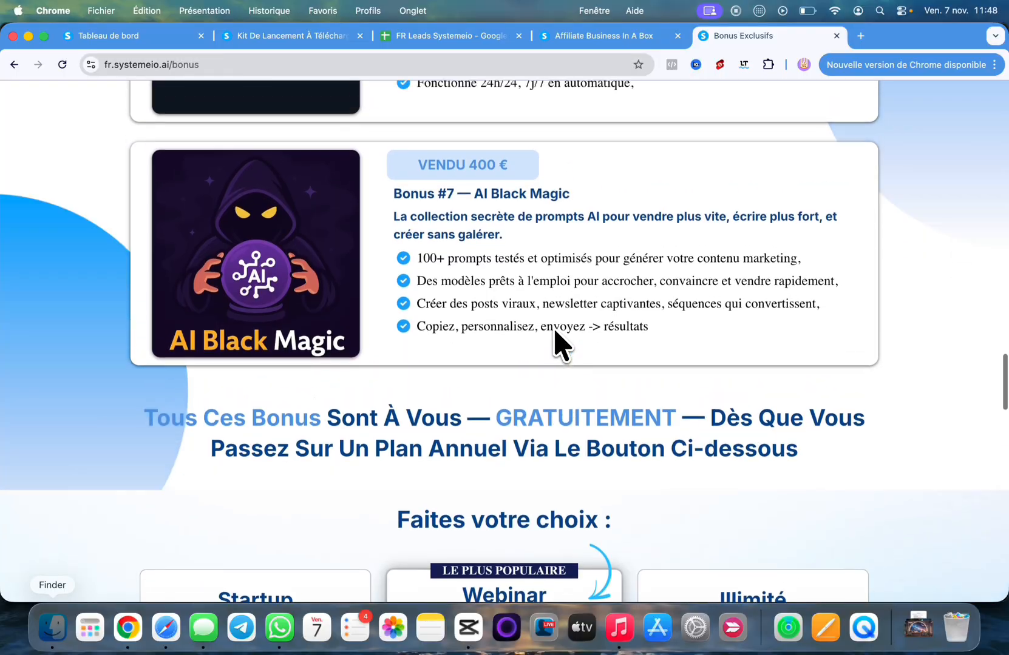
{"action": "scroll", "coordinate": [560, 345], "scroll_direction": "up", "scroll_amount": 10}
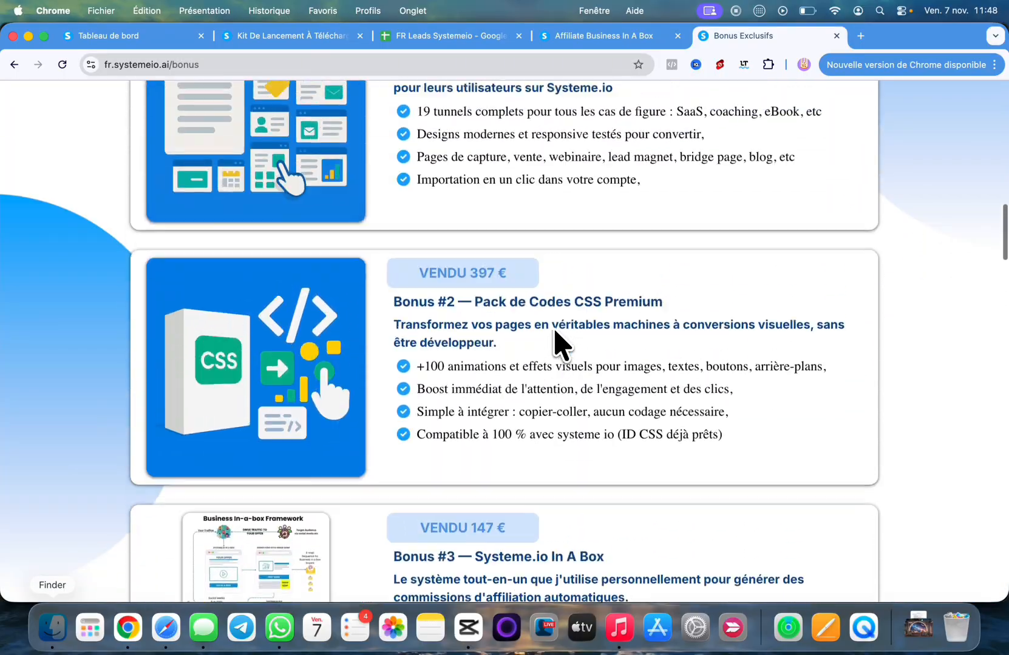
{"action": "scroll", "coordinate": [560, 345], "scroll_direction": "down", "scroll_amount": 10}
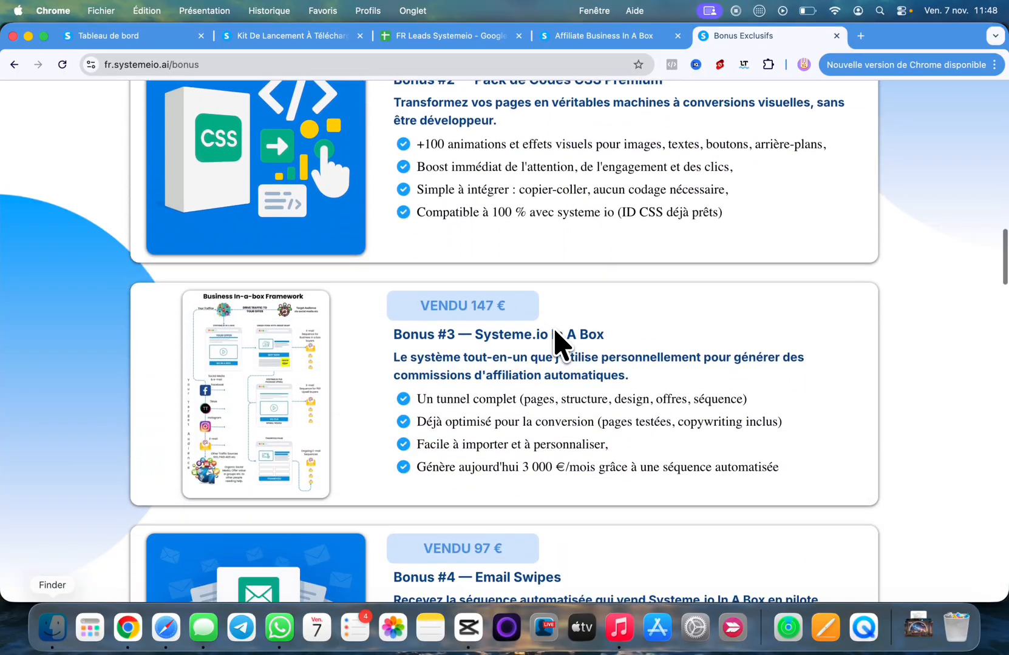
{"action": "scroll", "coordinate": [559, 345], "scroll_direction": "down", "scroll_amount": 10}
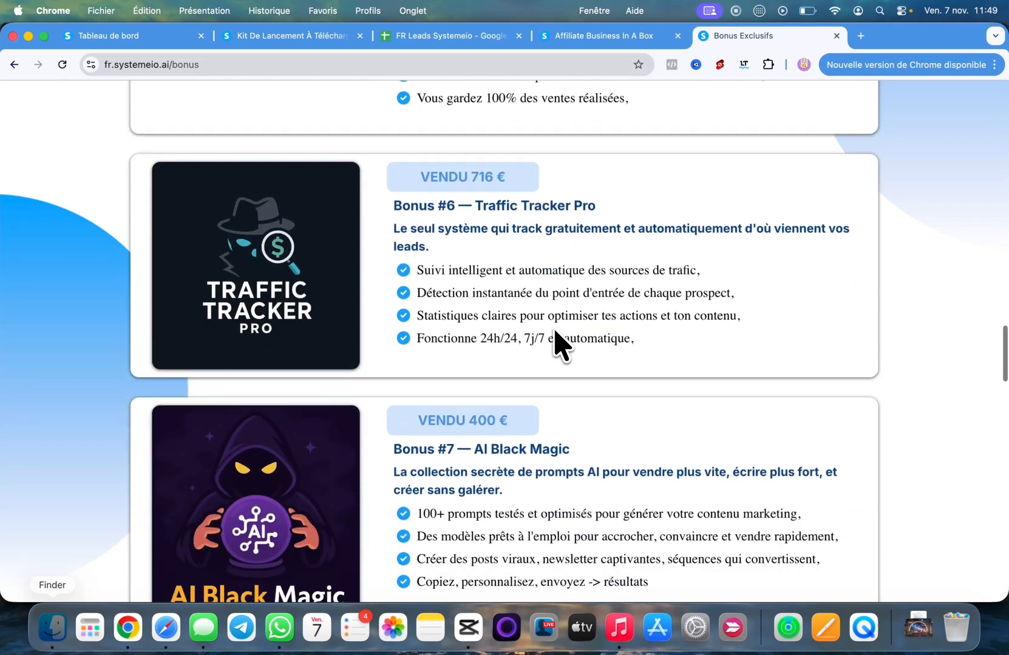
{"action": "scroll", "coordinate": [561, 344], "scroll_direction": "down", "scroll_amount": 1}
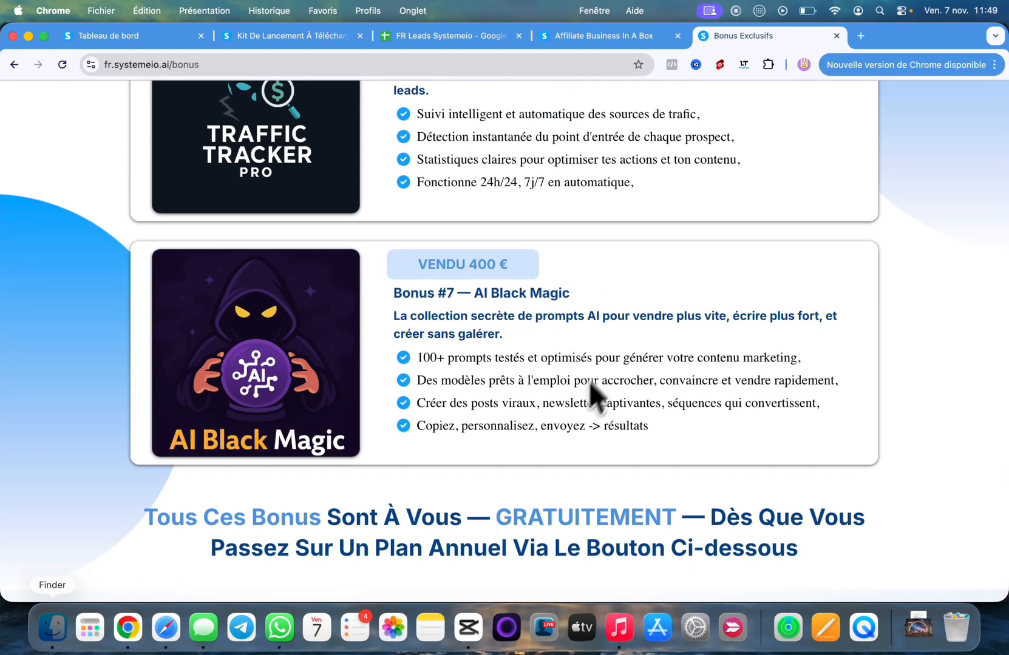
{"action": "scroll", "coordinate": [578, 343], "scroll_direction": "down", "scroll_amount": 6}
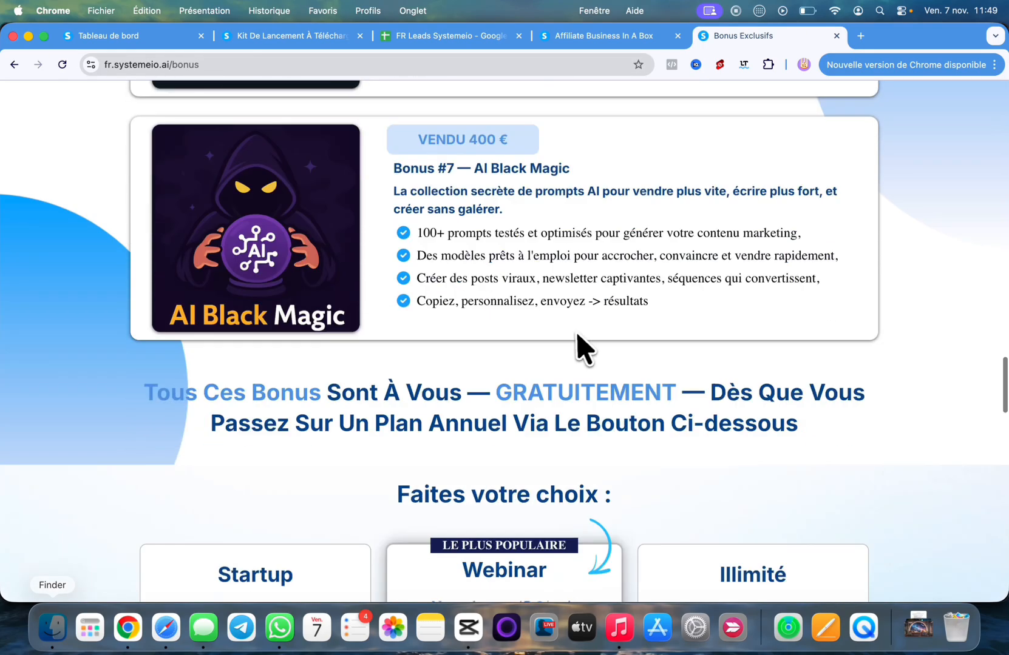
{"action": "scroll", "coordinate": [293, 382], "scroll_direction": "down", "scroll_amount": 5}
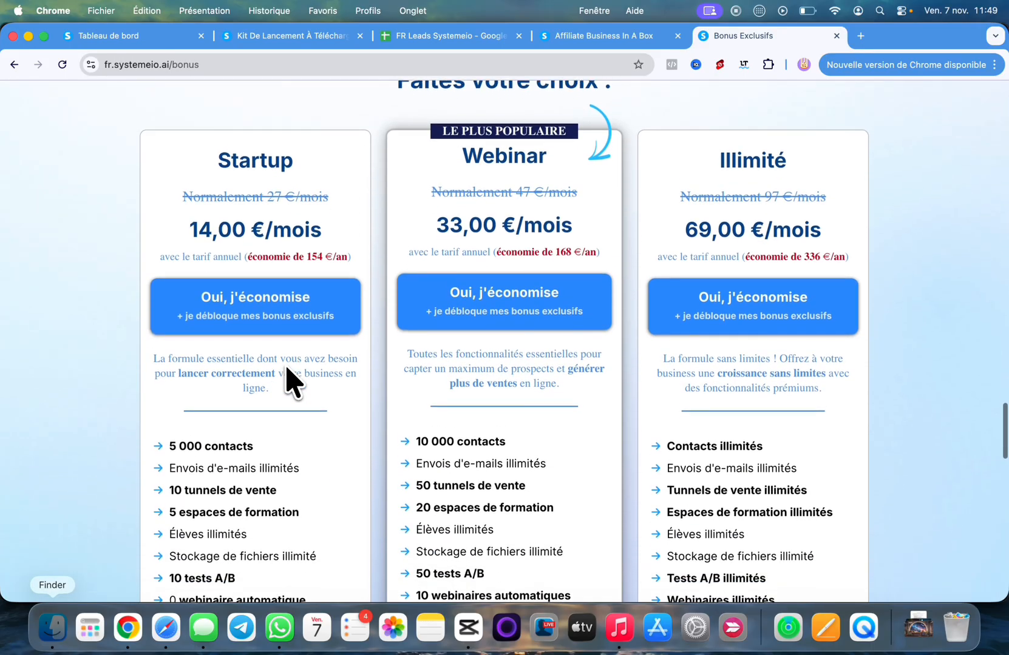